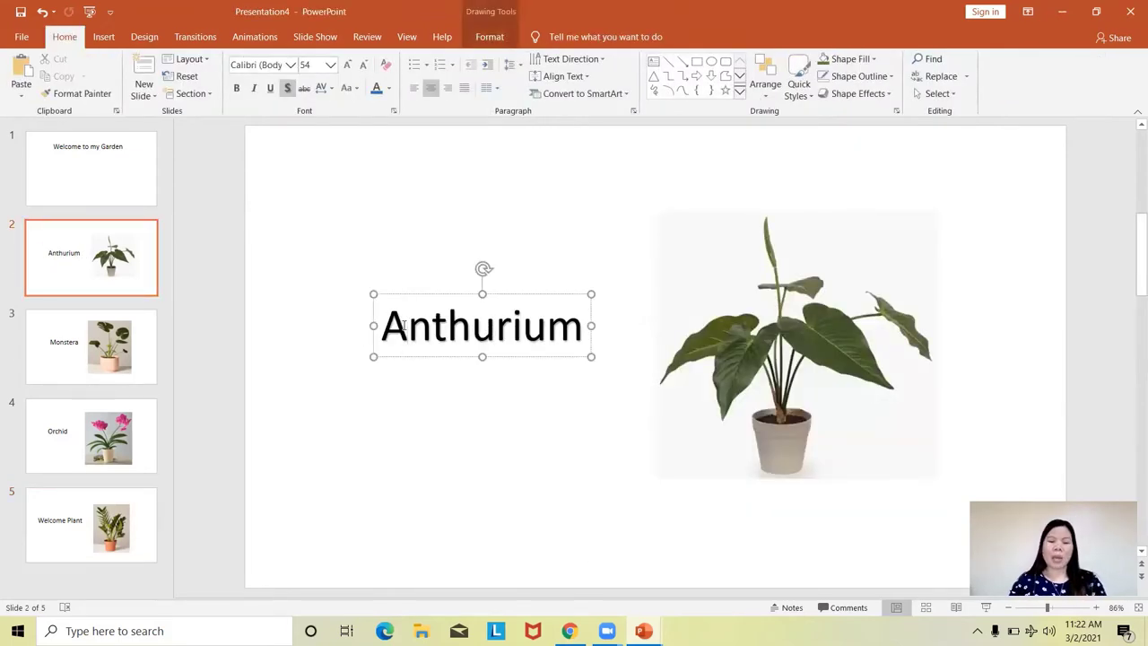
Make the Anthurium title text gold, a size larger and bold
{"action": "left_click", "coordinate": [388, 88]}
{"action": "left_click", "coordinate": [461, 176]}
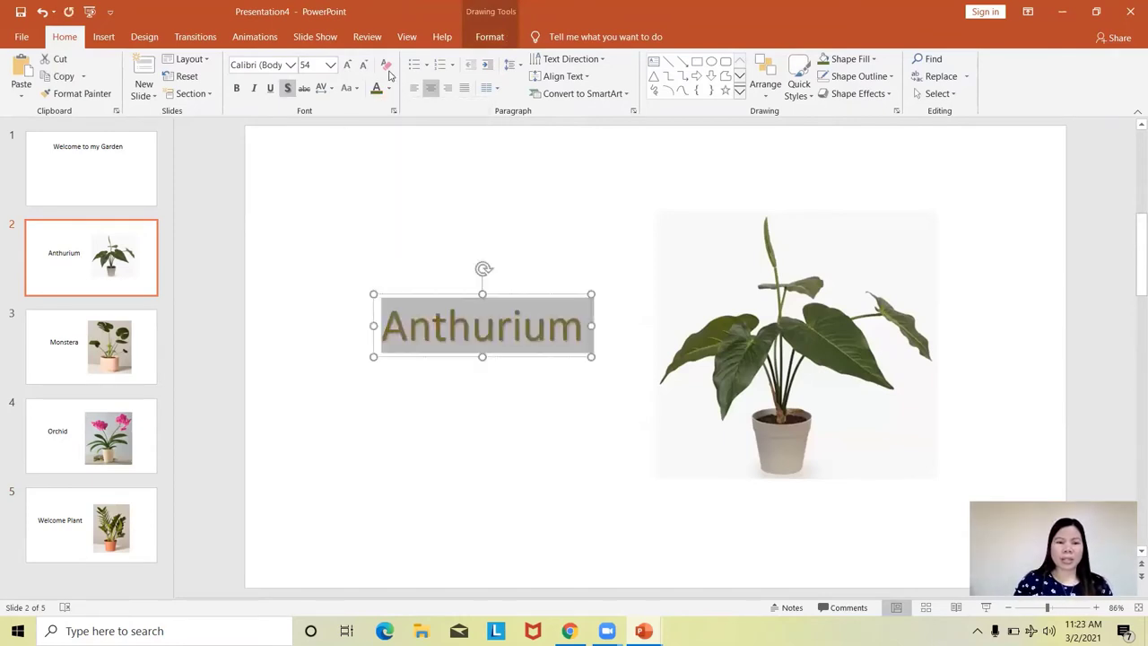
{"action": "left_click", "coordinate": [347, 65]}
{"action": "left_click", "coordinate": [347, 64]}
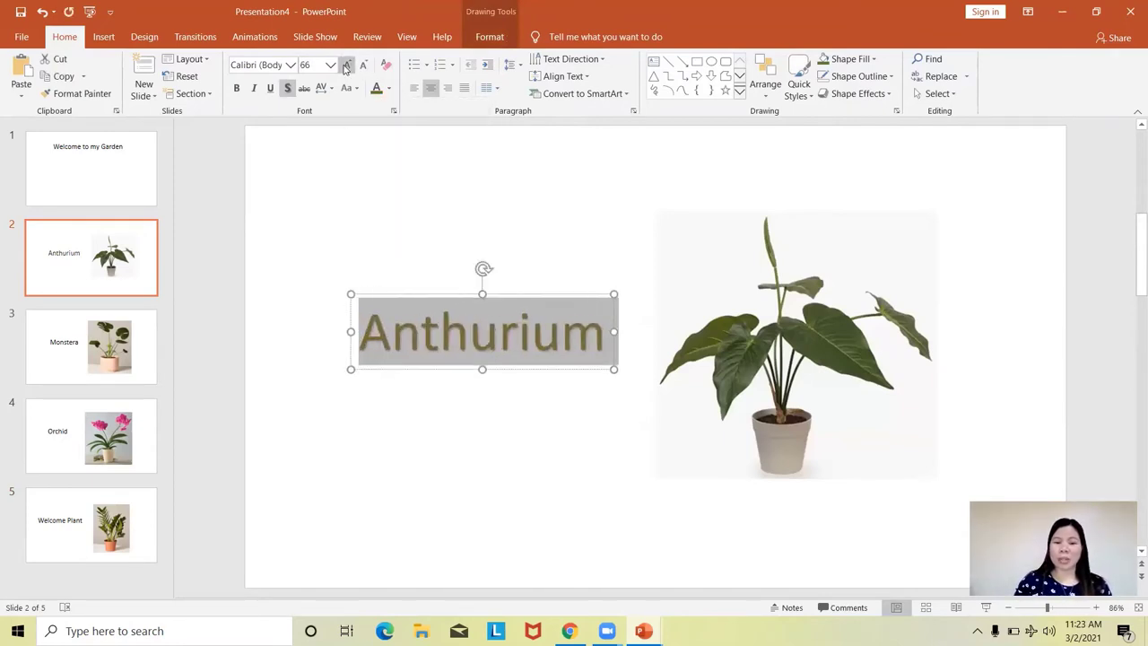
{"action": "left_click", "coordinate": [237, 88]}
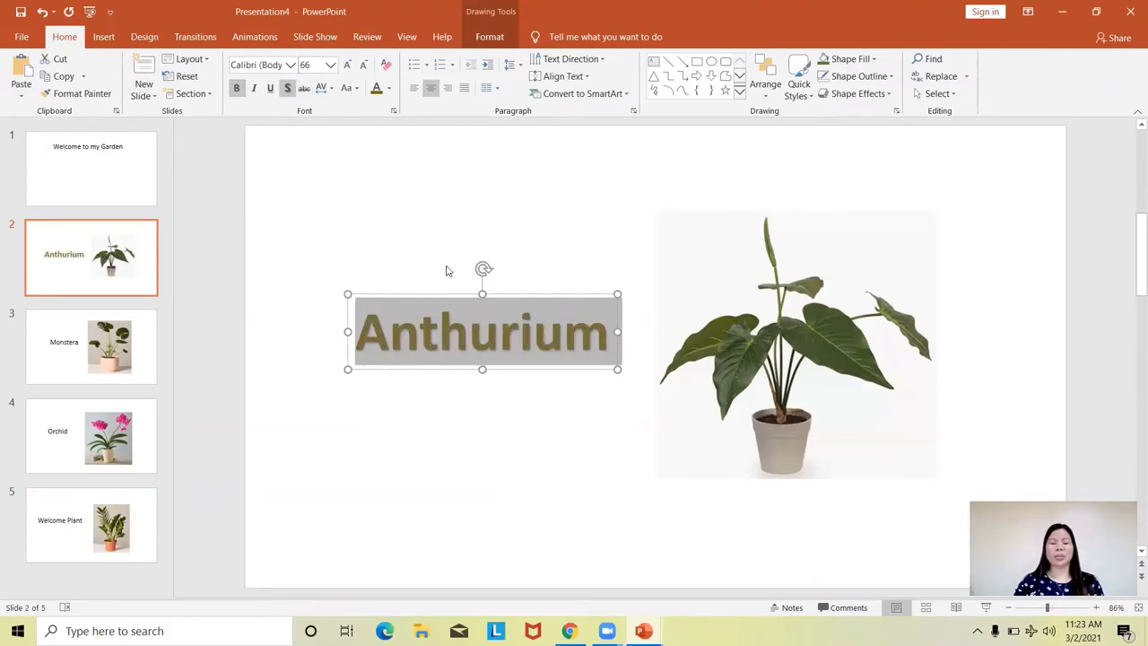
Nudge the Anthurium title up and left and enlarge the word to 72 pt
{"action": "left_click_drag", "start_coordinate": [473, 299], "coordinate": [451, 287]}
{"action": "left_click", "coordinate": [482, 317]}
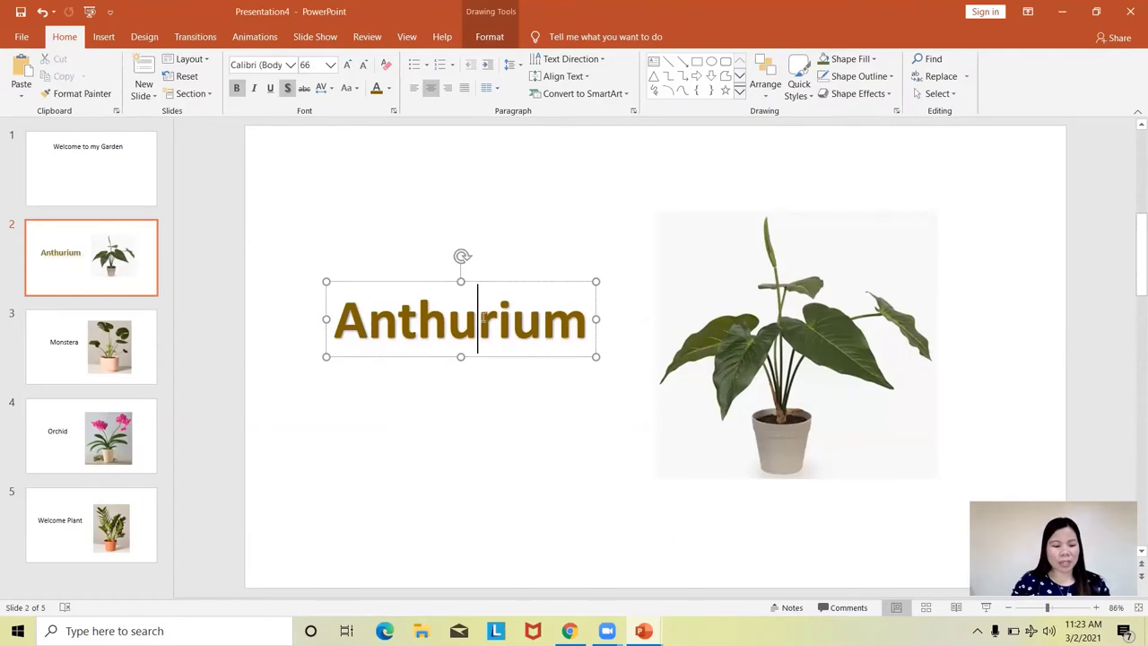
{"action": "double_click", "coordinate": [477, 319]}
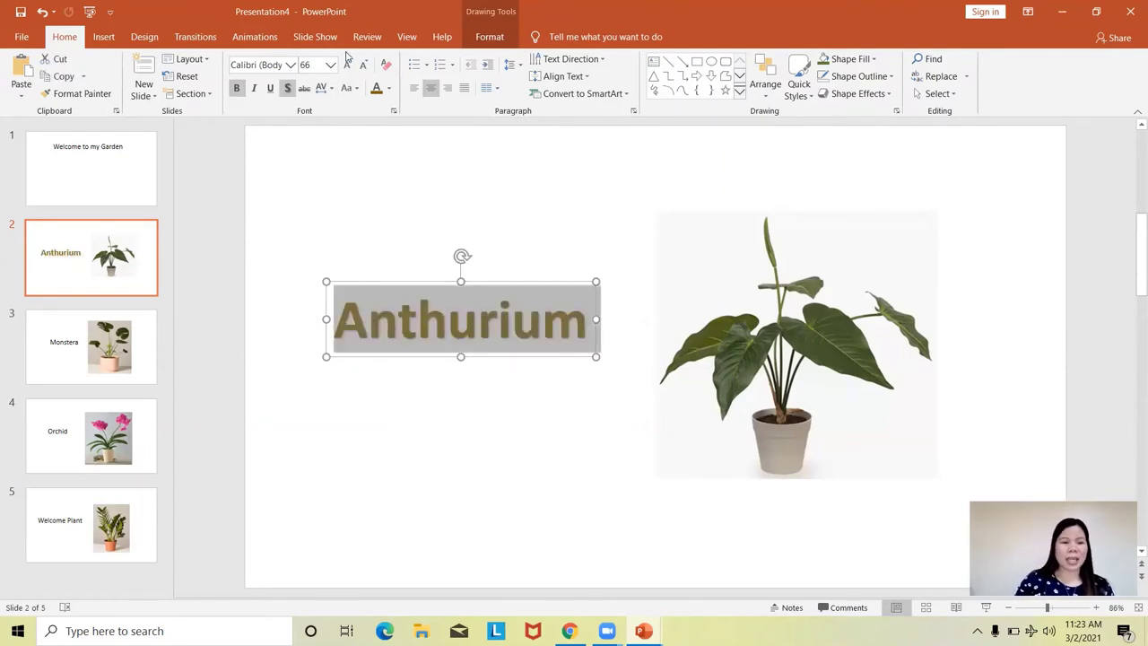
{"action": "left_click", "coordinate": [389, 88]}
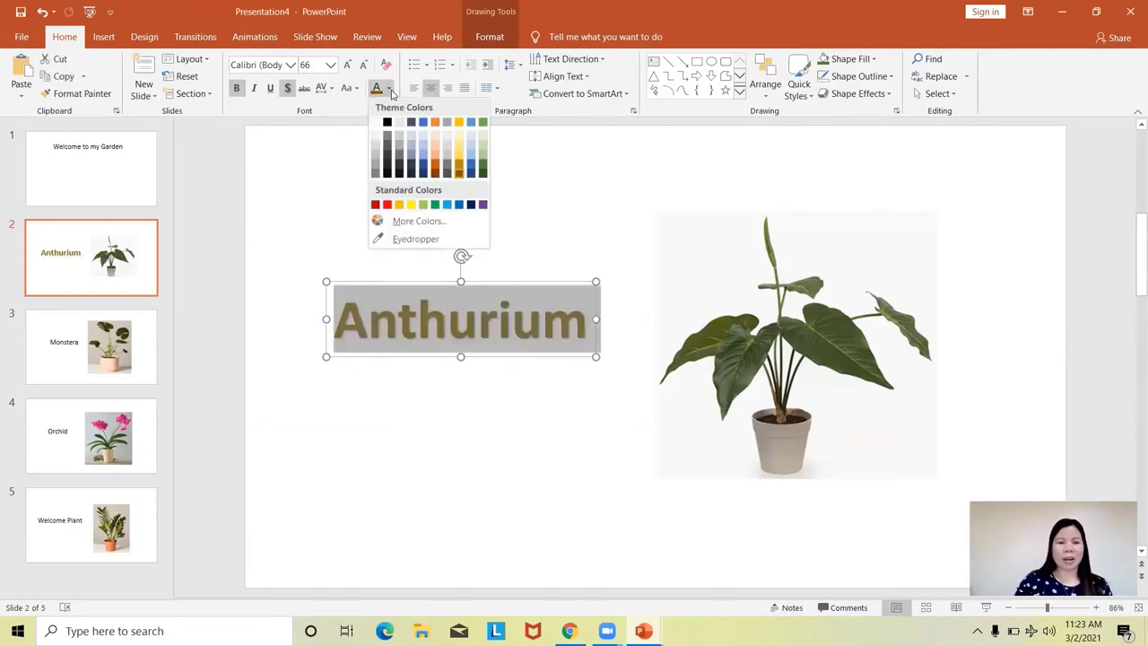
{"action": "left_click", "coordinate": [348, 67]}
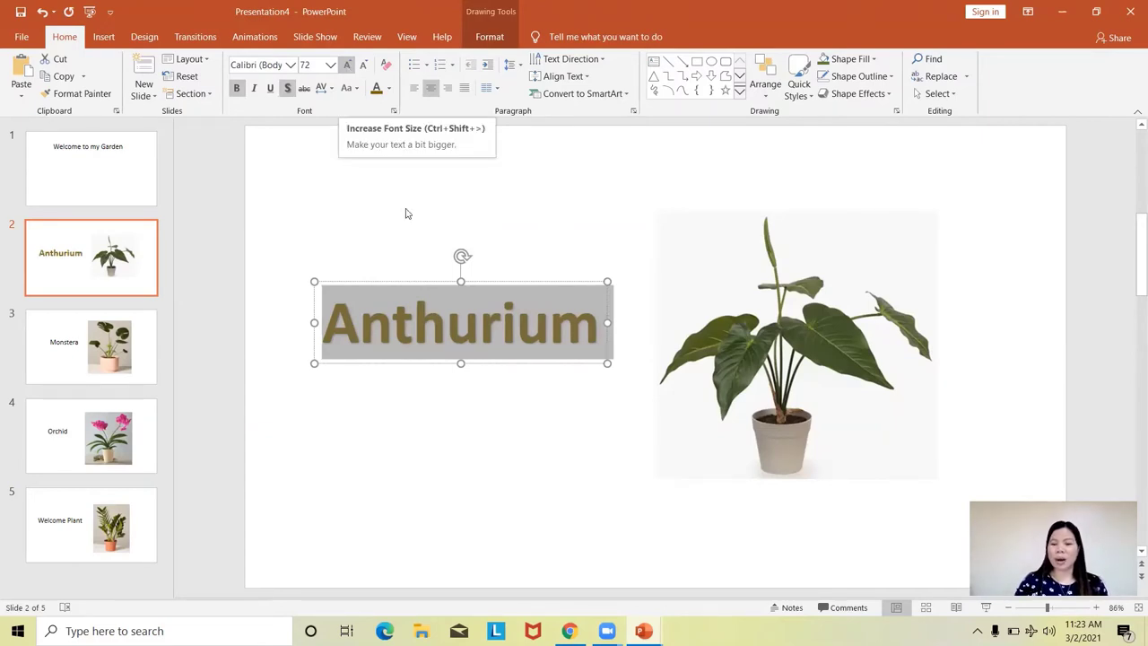
{"action": "left_click", "coordinate": [448, 285]}
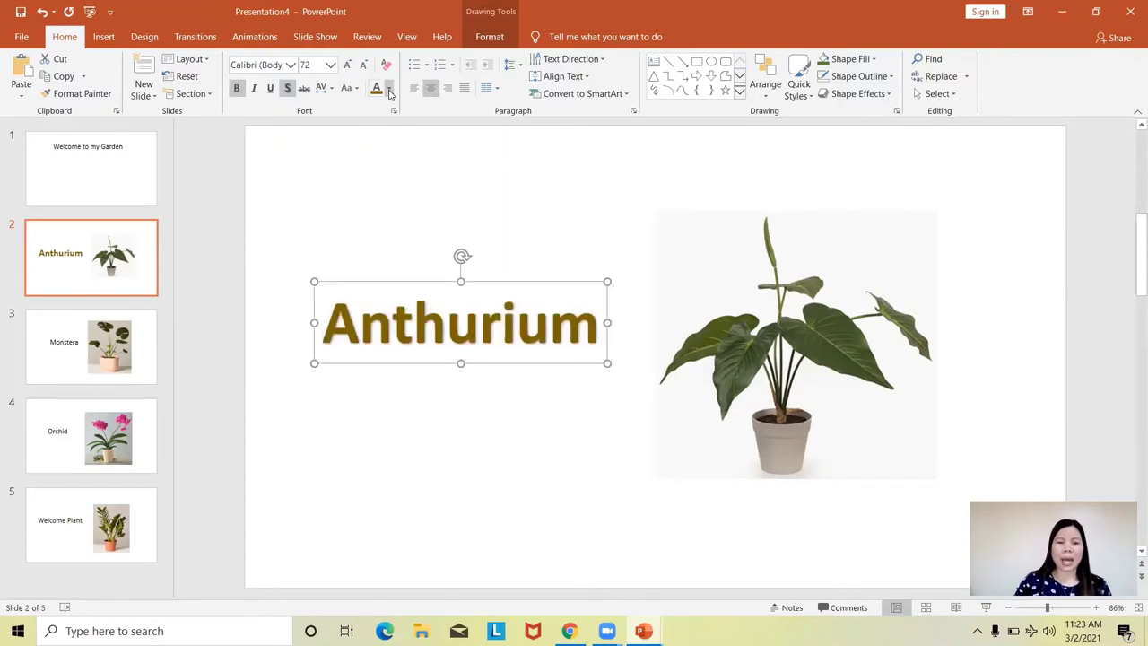
{"action": "left_click", "coordinate": [490, 39]}
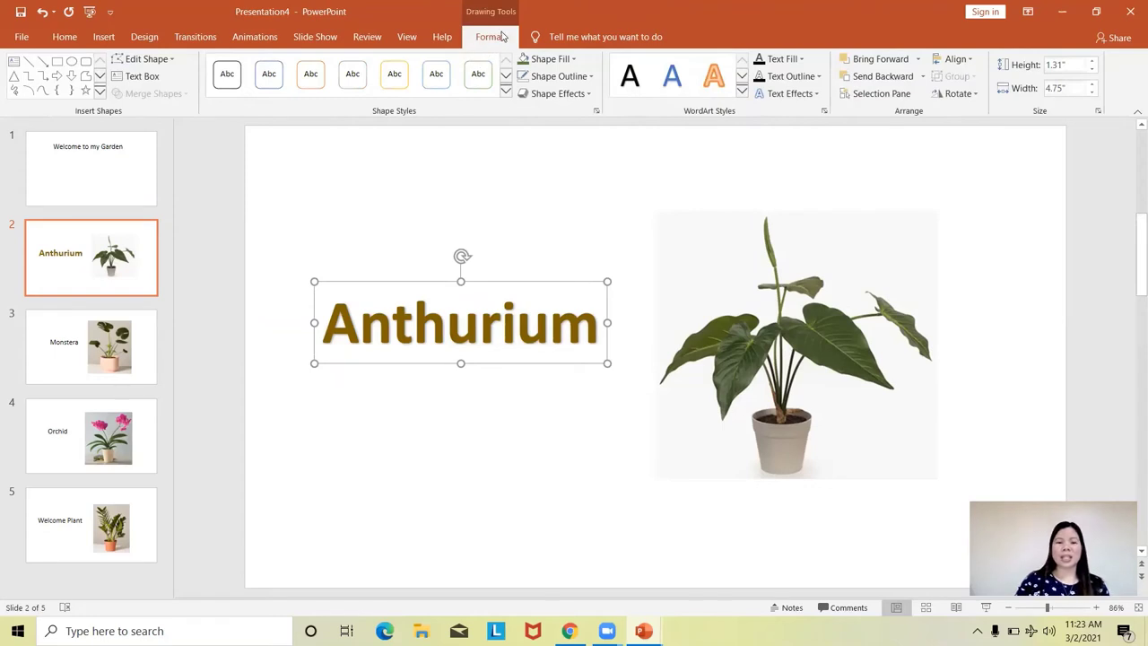
Fill the Anthurium title box with Green Accent 6 Lighter 80%
{"action": "left_click", "coordinate": [505, 91]}
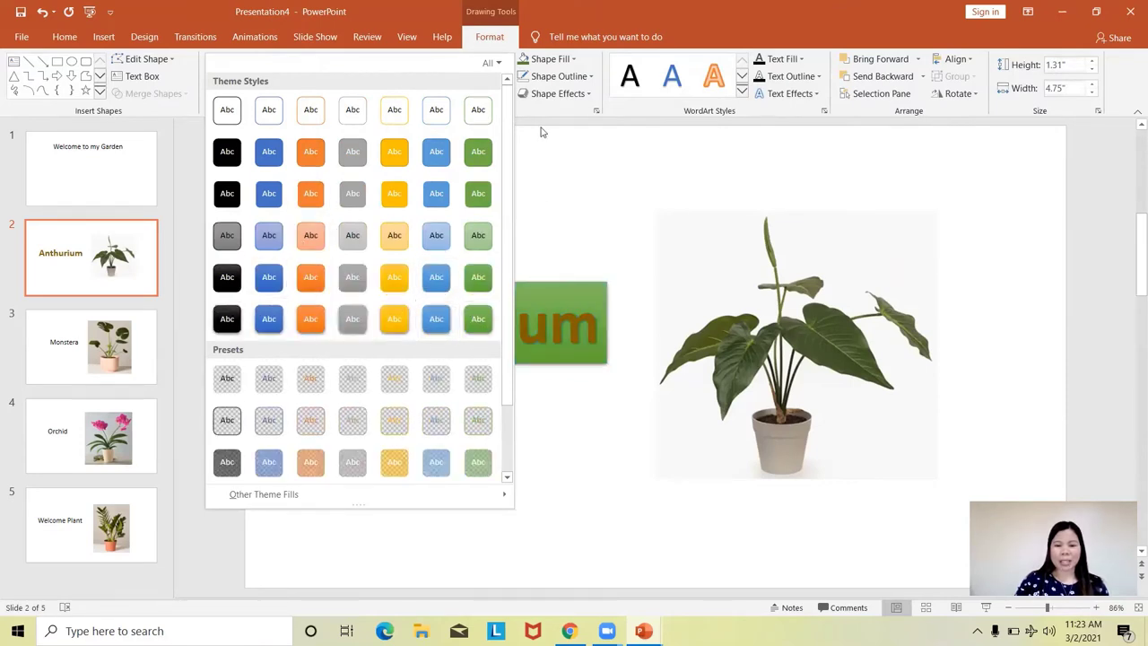
{"action": "left_click", "coordinate": [574, 59]}
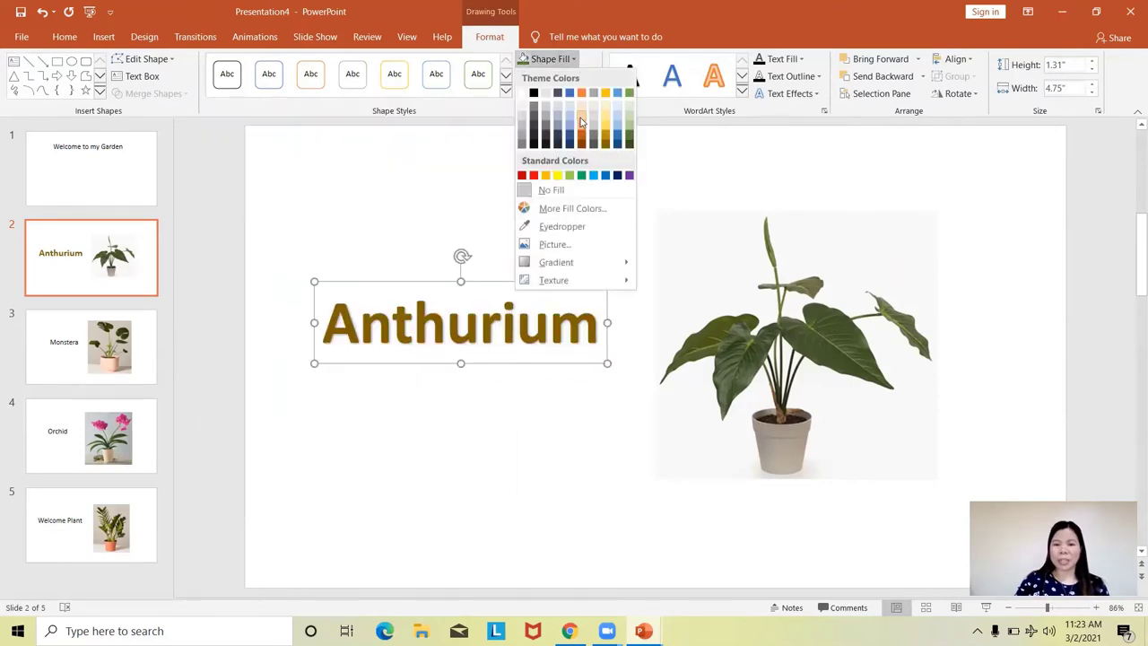
{"action": "left_click", "coordinate": [631, 110]}
Give the Anthurium title box a green outline 4½ pt thick
{"action": "left_click", "coordinate": [558, 76]}
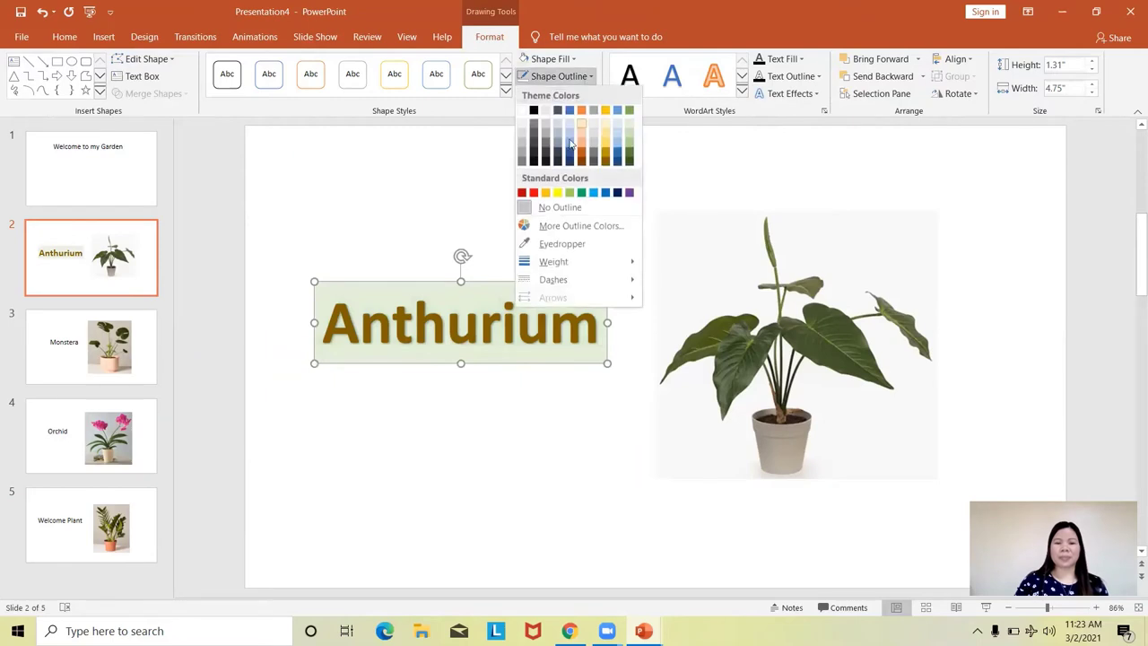
{"action": "left_click", "coordinate": [581, 193]}
{"action": "left_click", "coordinate": [558, 76]}
{"action": "mouse_move", "coordinate": [547, 261]}
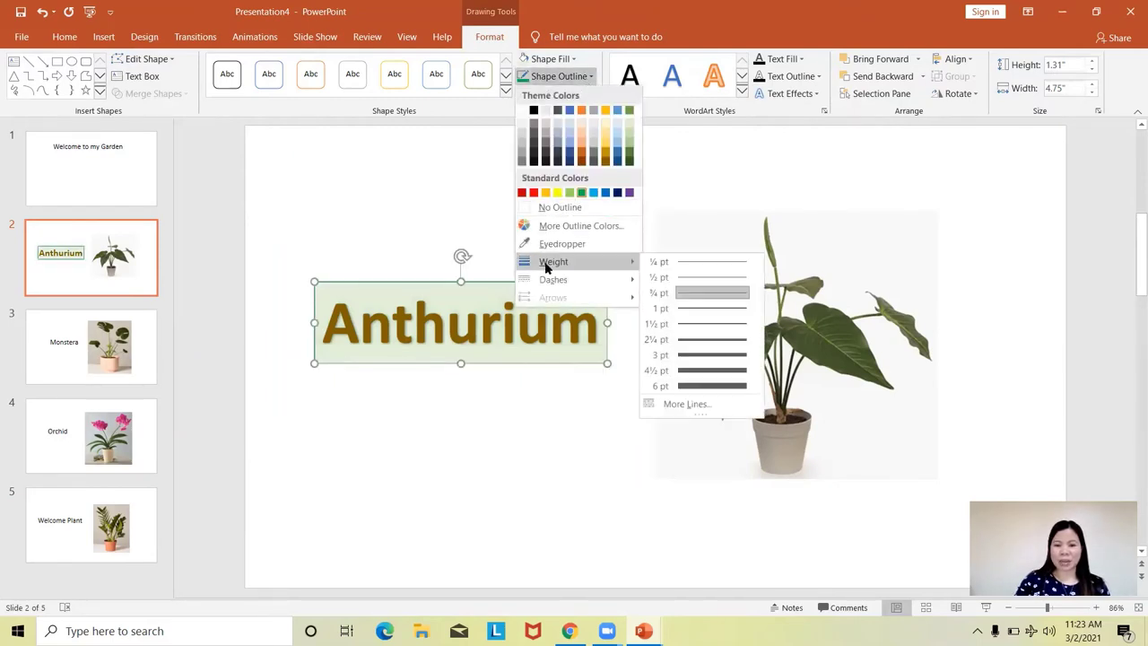
{"action": "left_click", "coordinate": [688, 370]}
{"action": "left_click", "coordinate": [544, 185]}
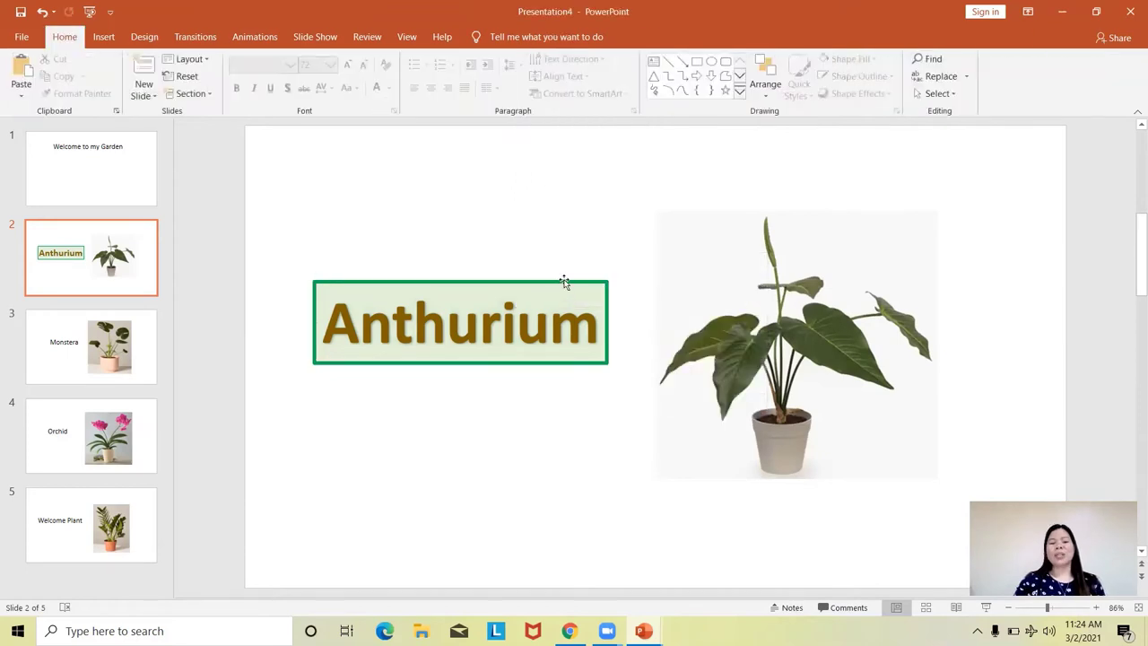
{"action": "left_click", "coordinate": [564, 281]}
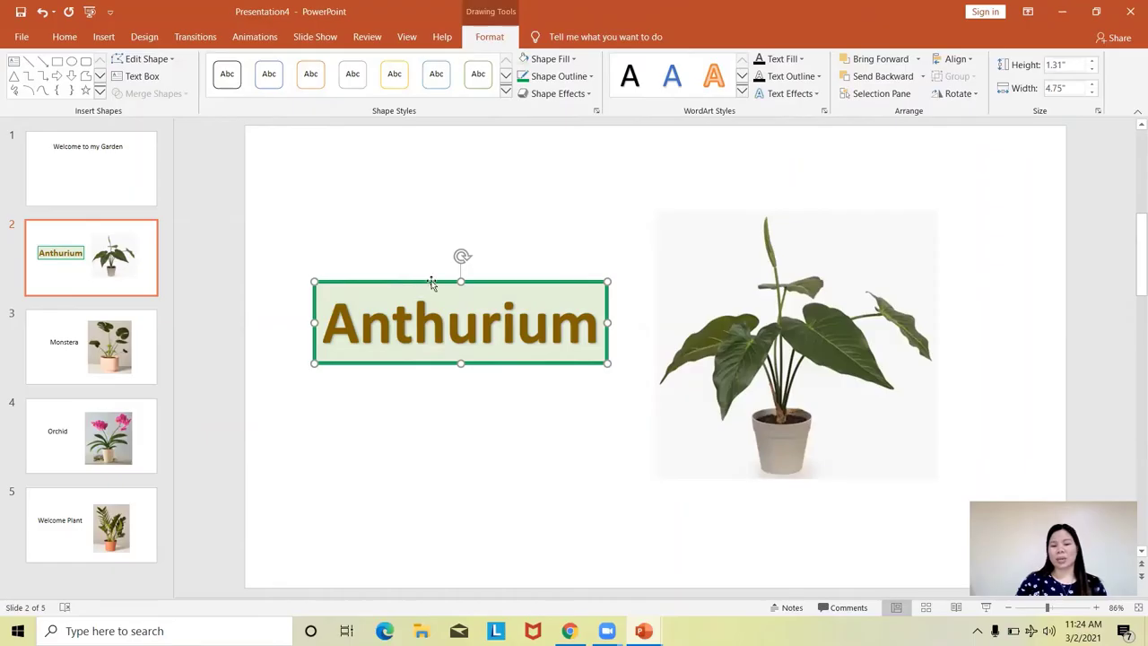
Pick up the Anthurium box formatting with Format Painter and go to the Monstera slide 3
{"action": "left_click", "coordinate": [466, 238]}
{"action": "left_click", "coordinate": [536, 283]}
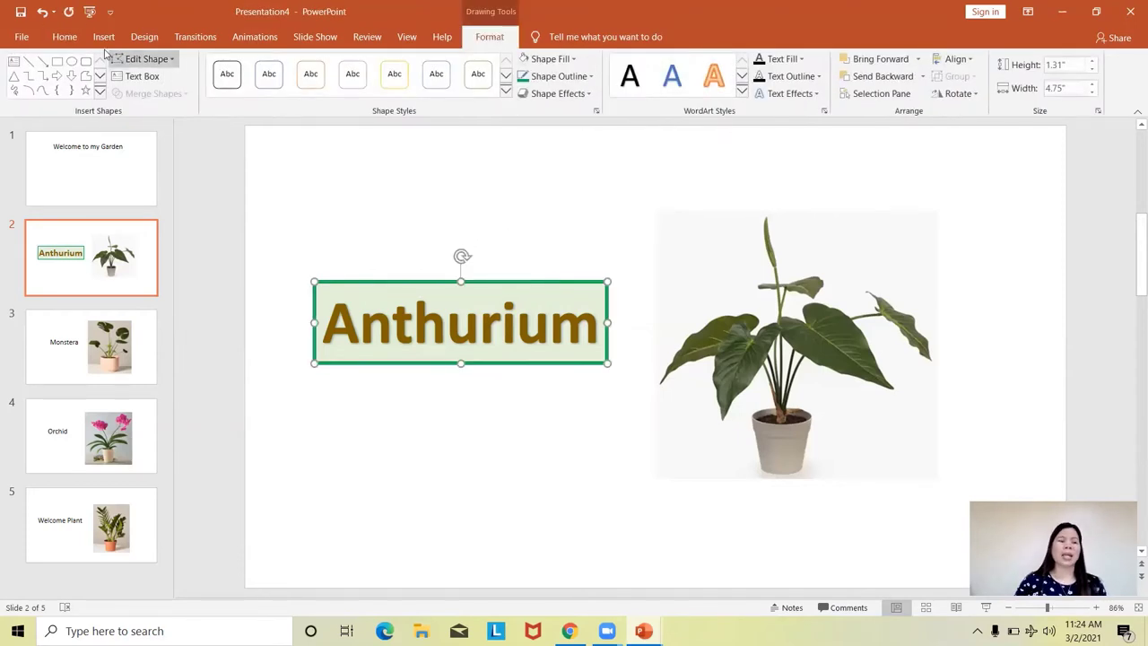
{"action": "left_click", "coordinate": [70, 37]}
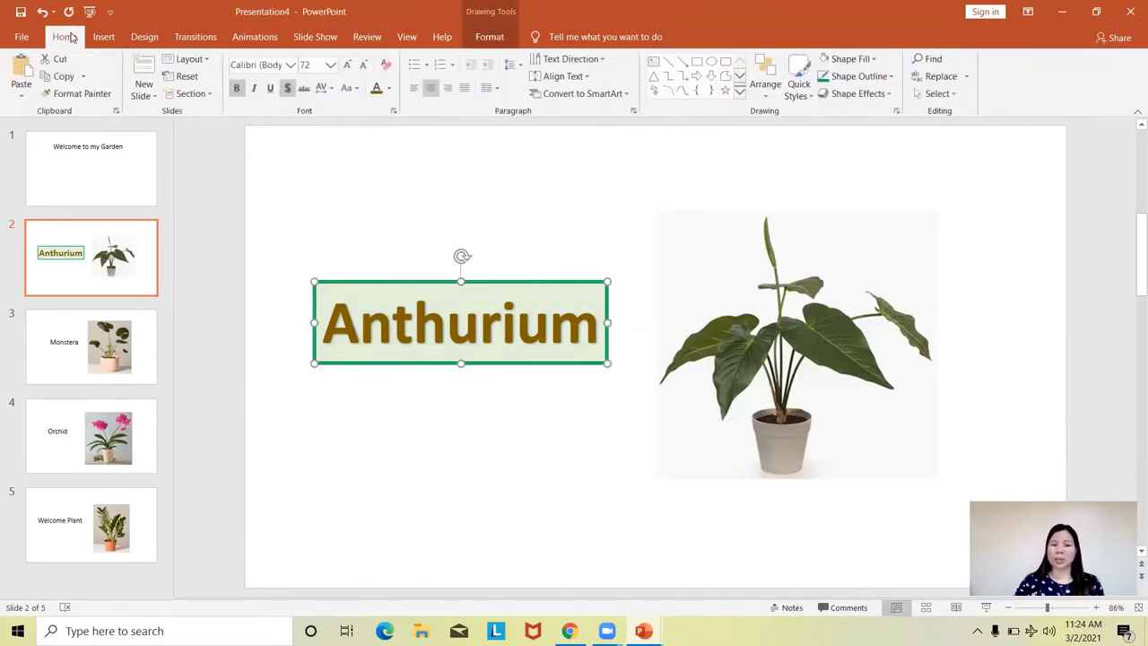
{"action": "left_click", "coordinate": [80, 95]}
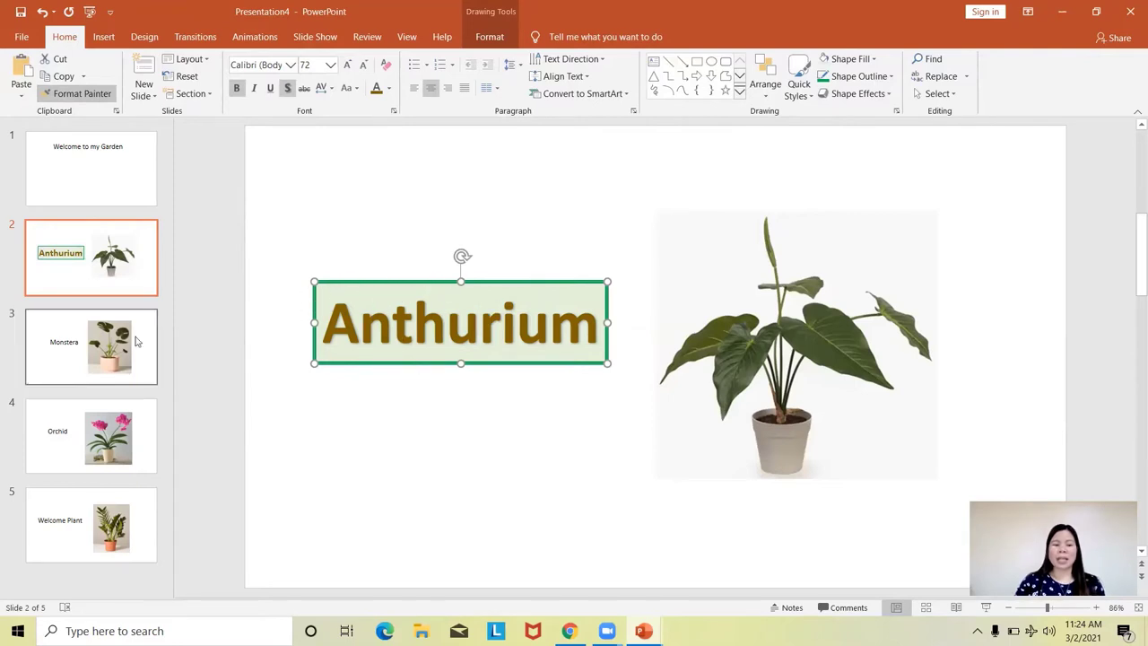
{"action": "left_click", "coordinate": [56, 350]}
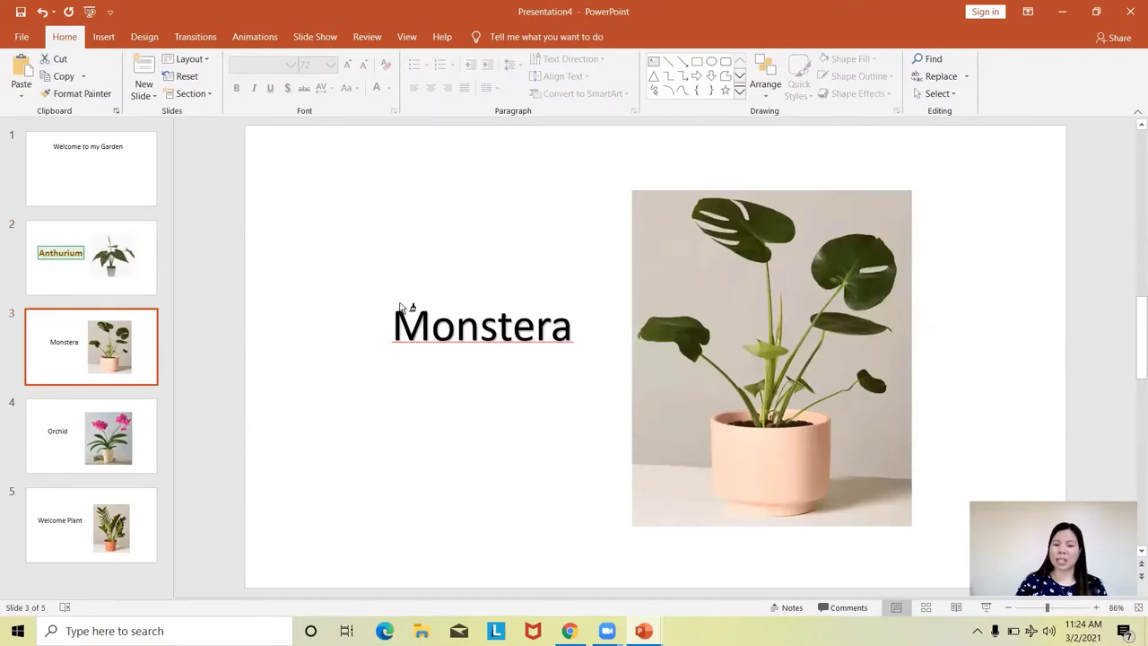
Paint the Anthurium title style onto the Monstera and Orchid titles, nudging Monstera left
{"action": "left_click", "coordinate": [401, 307]}
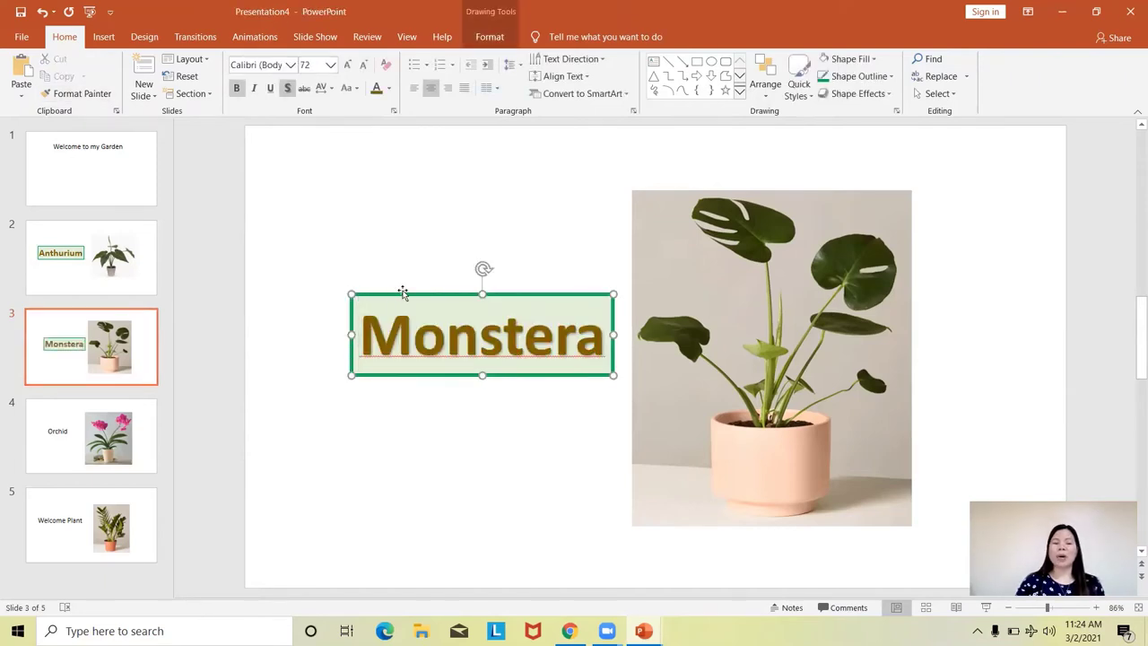
{"action": "left_click_drag", "start_coordinate": [403, 292], "coordinate": [369, 294]}
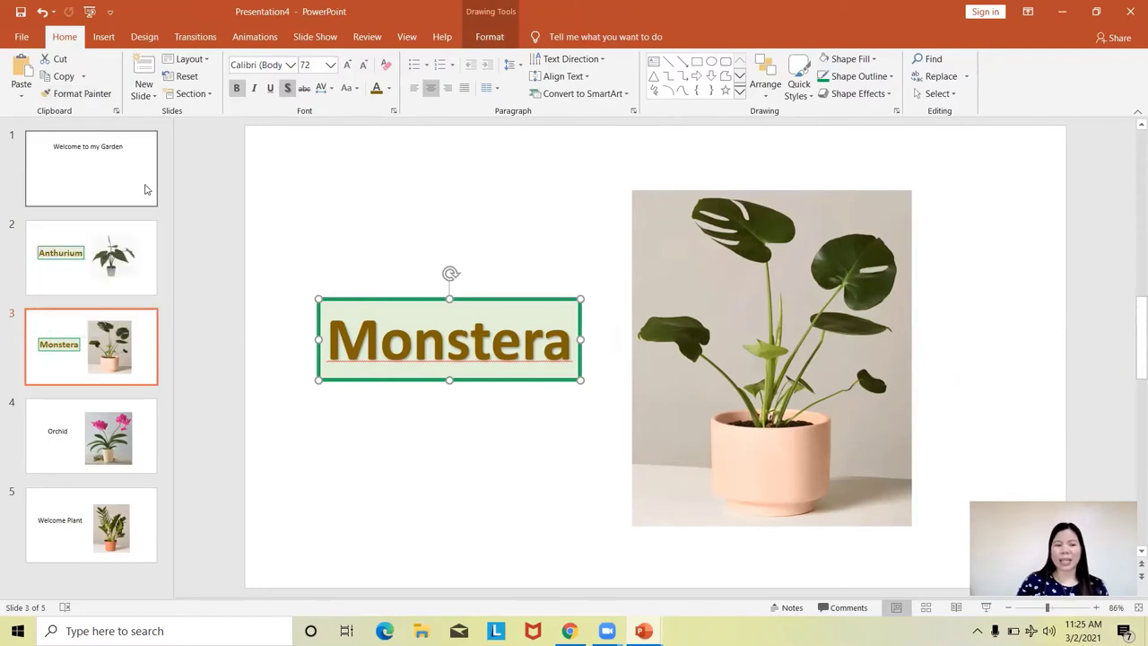
{"action": "left_click", "coordinate": [77, 95]}
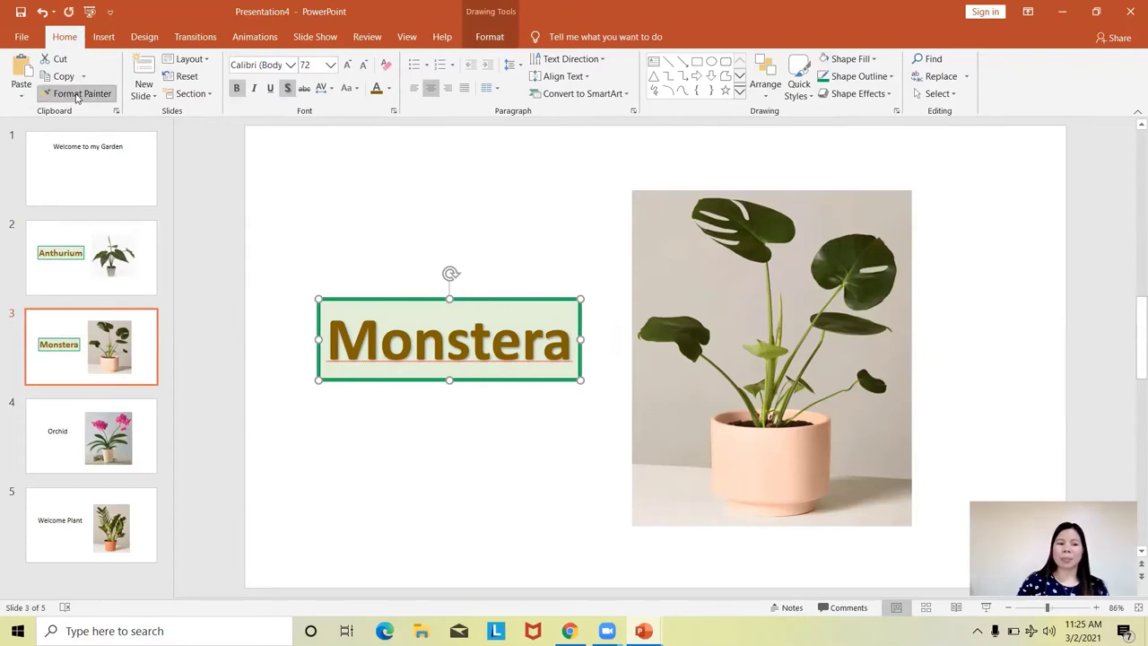
{"action": "left_click", "coordinate": [51, 433]}
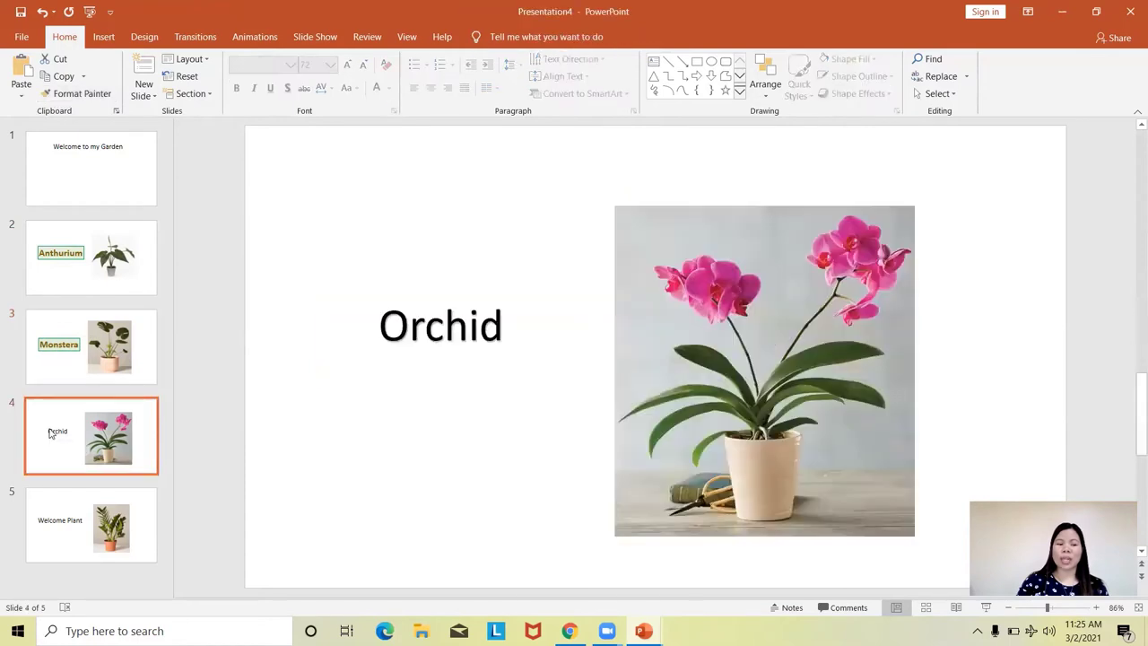
{"action": "left_click", "coordinate": [408, 303]}
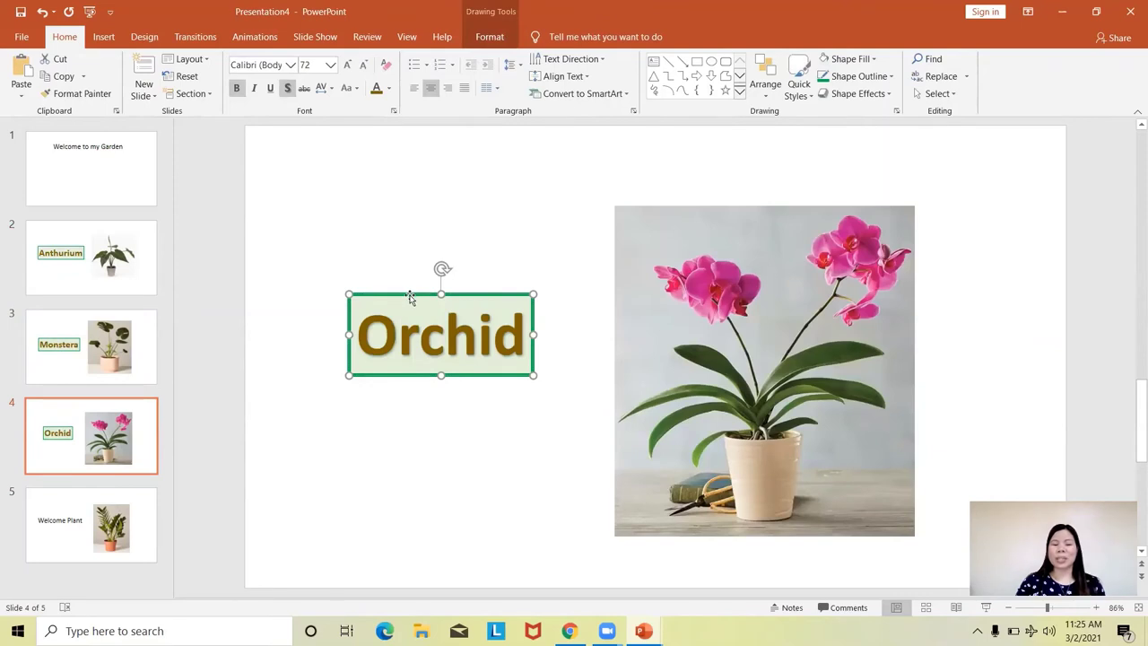
{"action": "left_click", "coordinate": [76, 94]}
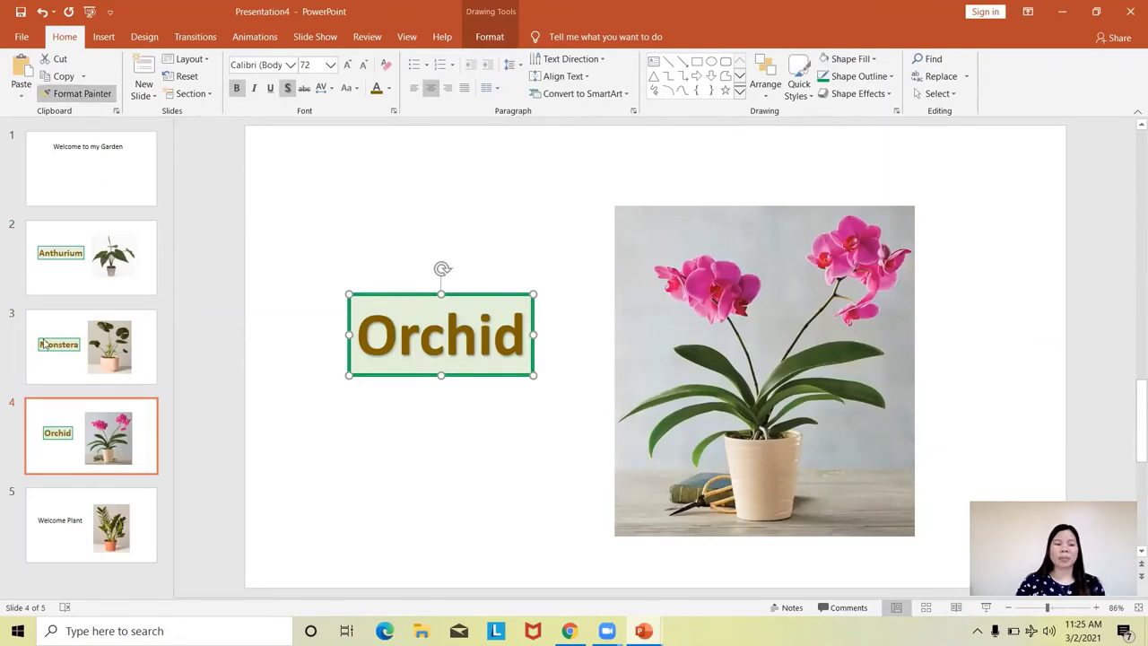
{"action": "left_click", "coordinate": [38, 520]}
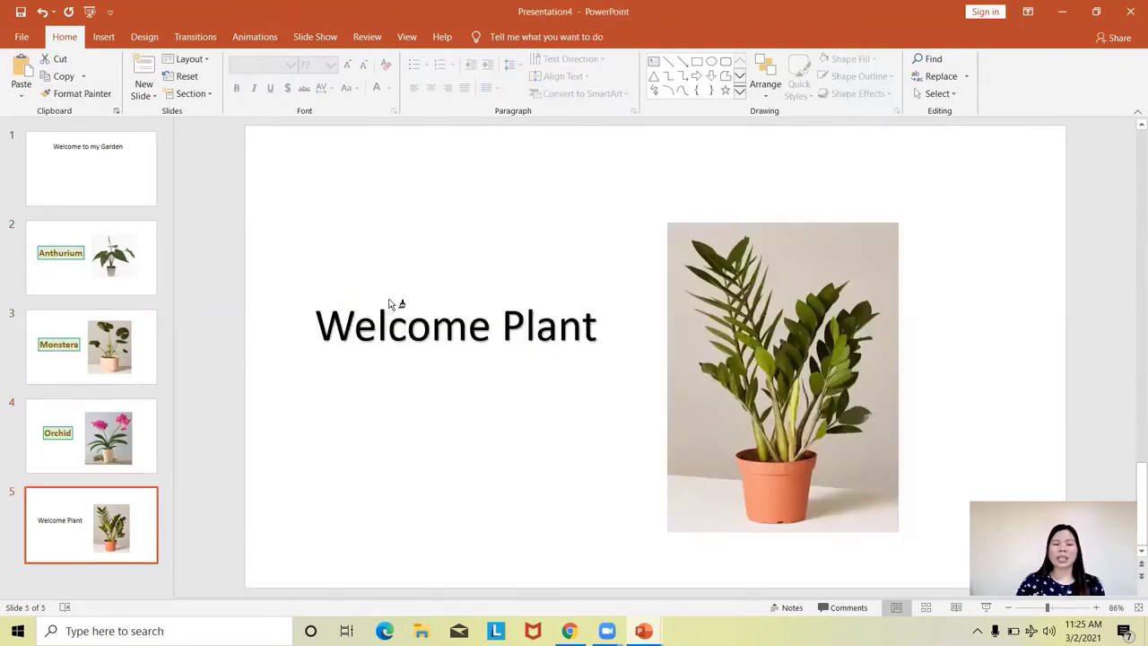
Paint the title style onto Welcome Plant and shift its title and picture slightly right
{"action": "left_click", "coordinate": [389, 302]}
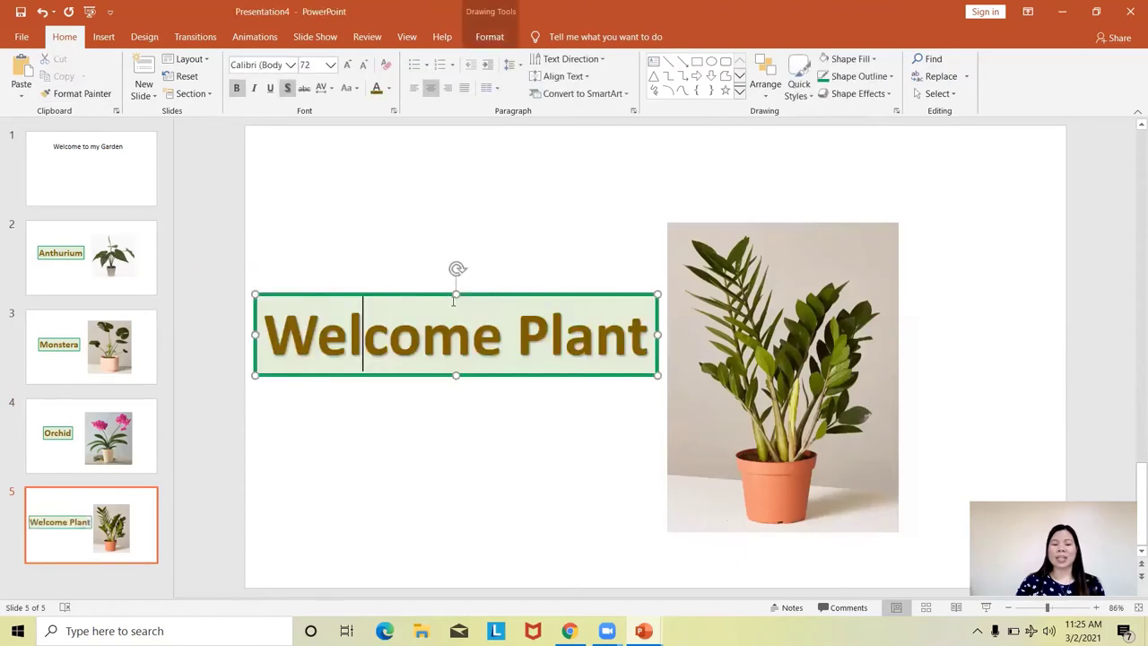
{"action": "left_click_drag", "start_coordinate": [854, 351], "coordinate": [899, 342]}
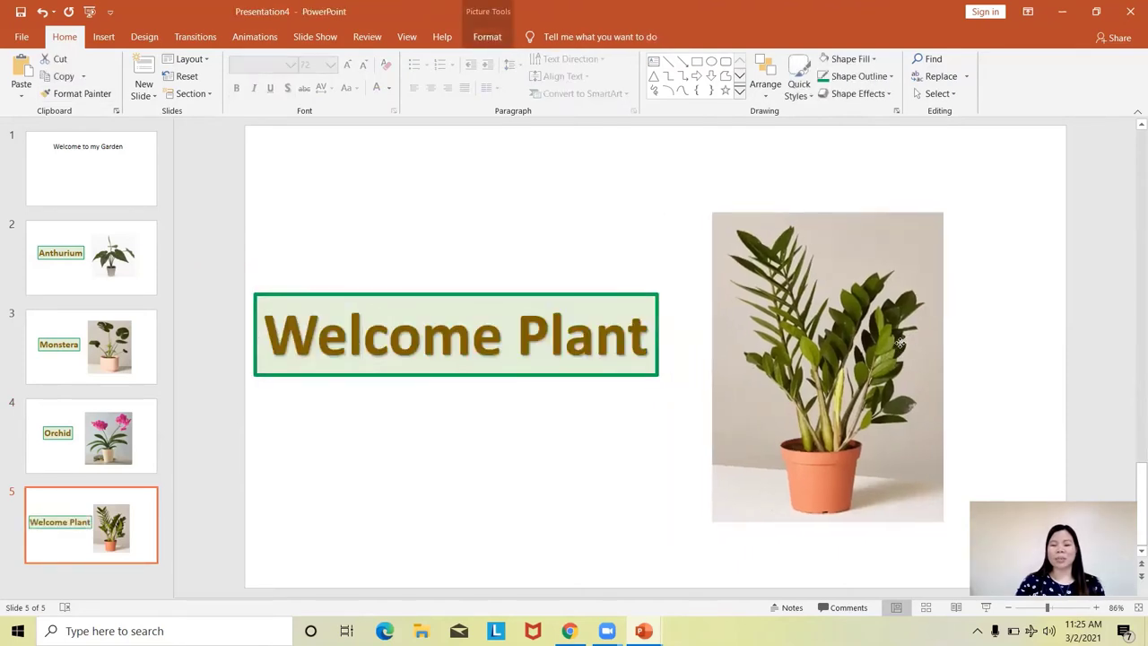
{"action": "left_click_drag", "start_coordinate": [636, 293], "coordinate": [664, 289]}
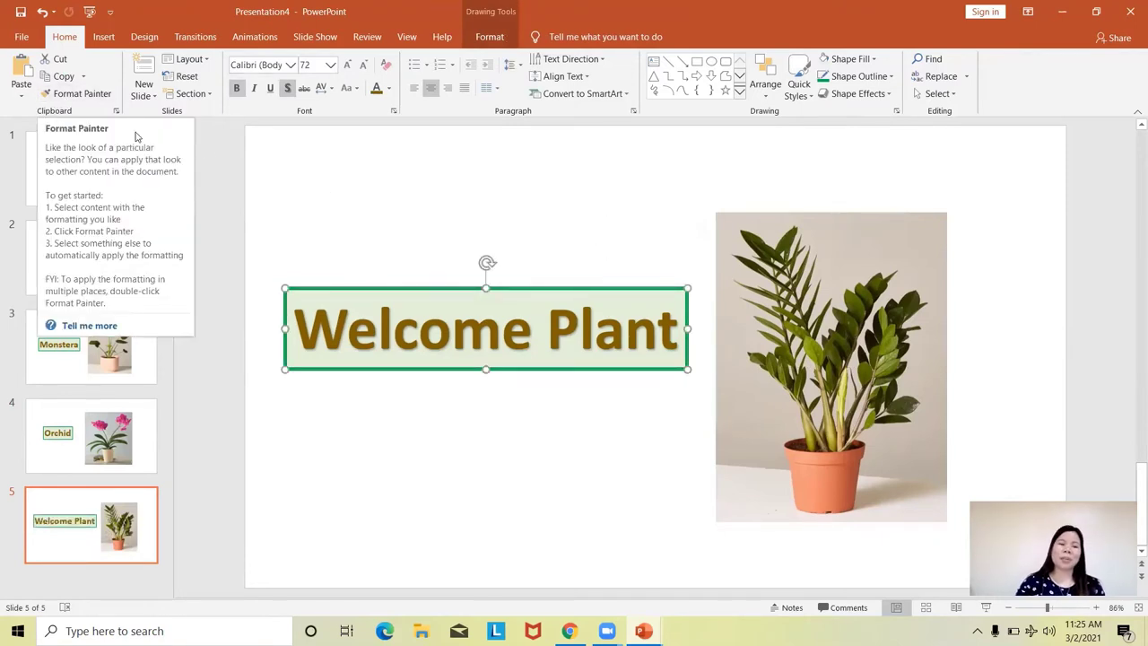
{"action": "left_click", "coordinate": [375, 210]}
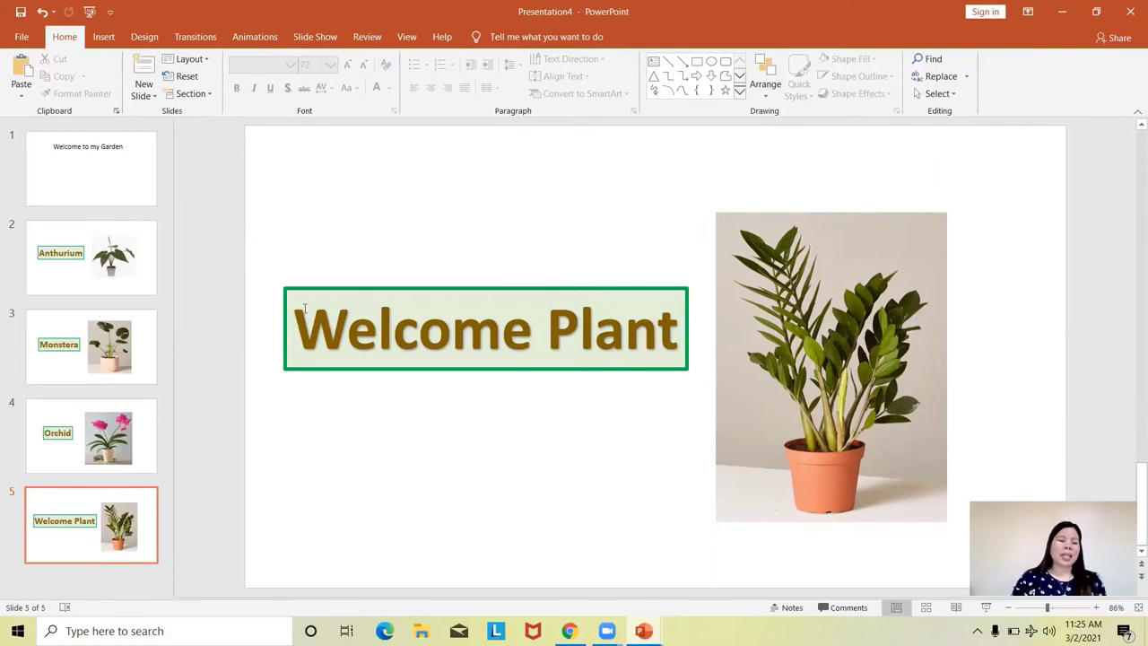
{"action": "left_click", "coordinate": [106, 261]}
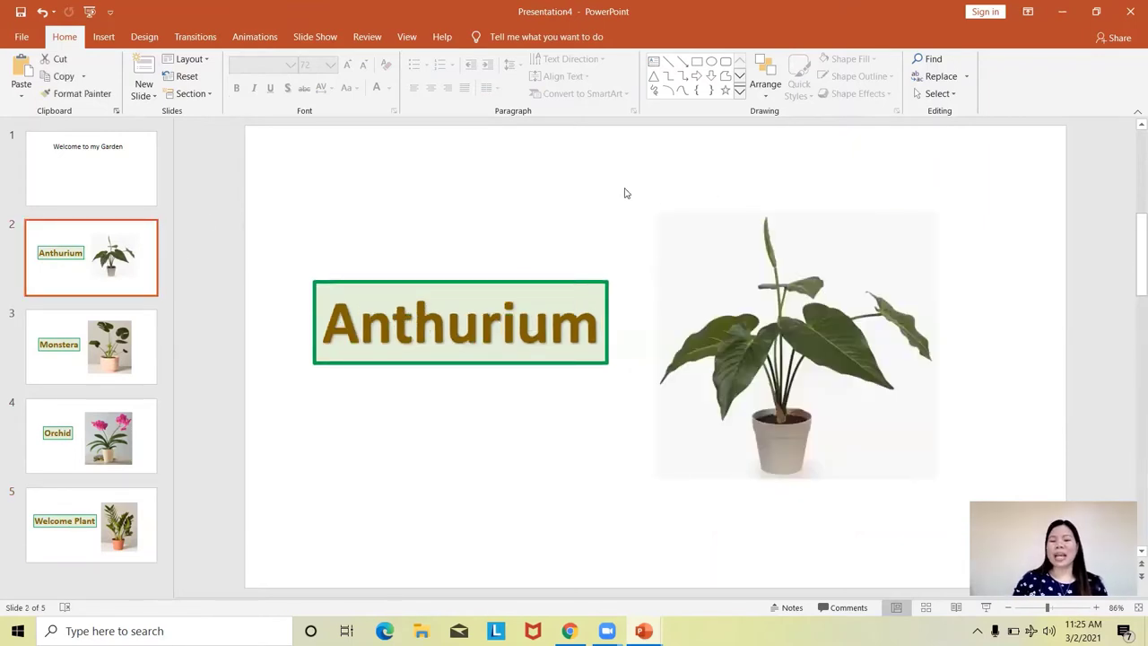
Give the Anthurium slide a solid Blue, Accent 5, Lighter 60% background
{"action": "left_click", "coordinate": [748, 255]}
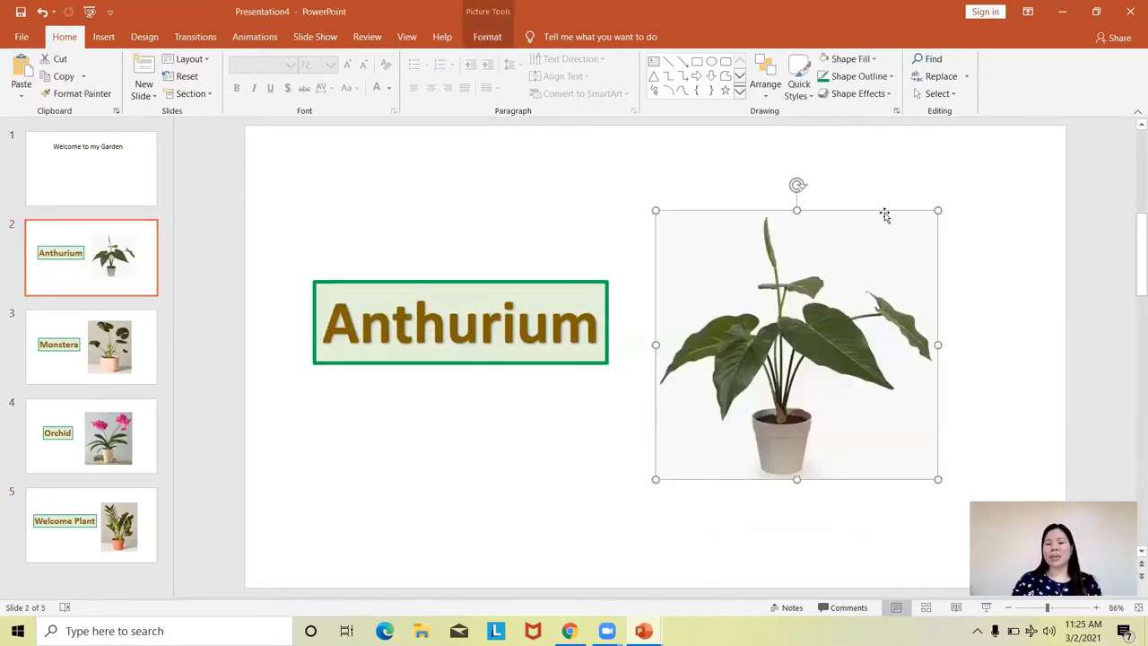
{"action": "left_click", "coordinate": [510, 214]}
{"action": "left_click", "coordinate": [144, 37]}
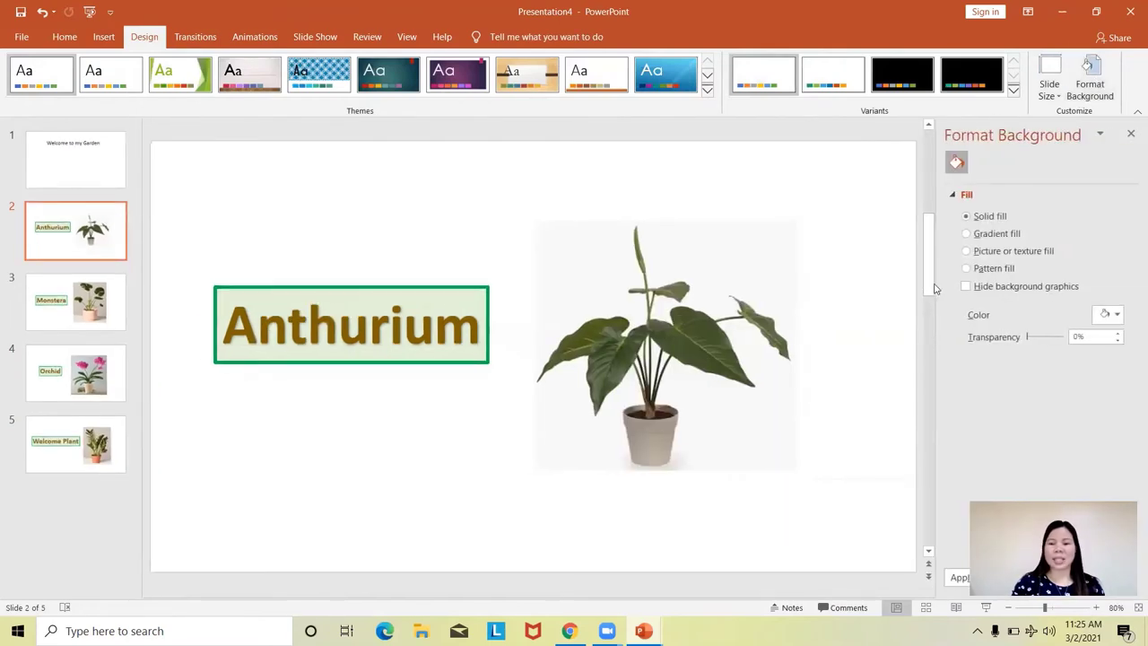
{"action": "left_click", "coordinate": [1112, 315]}
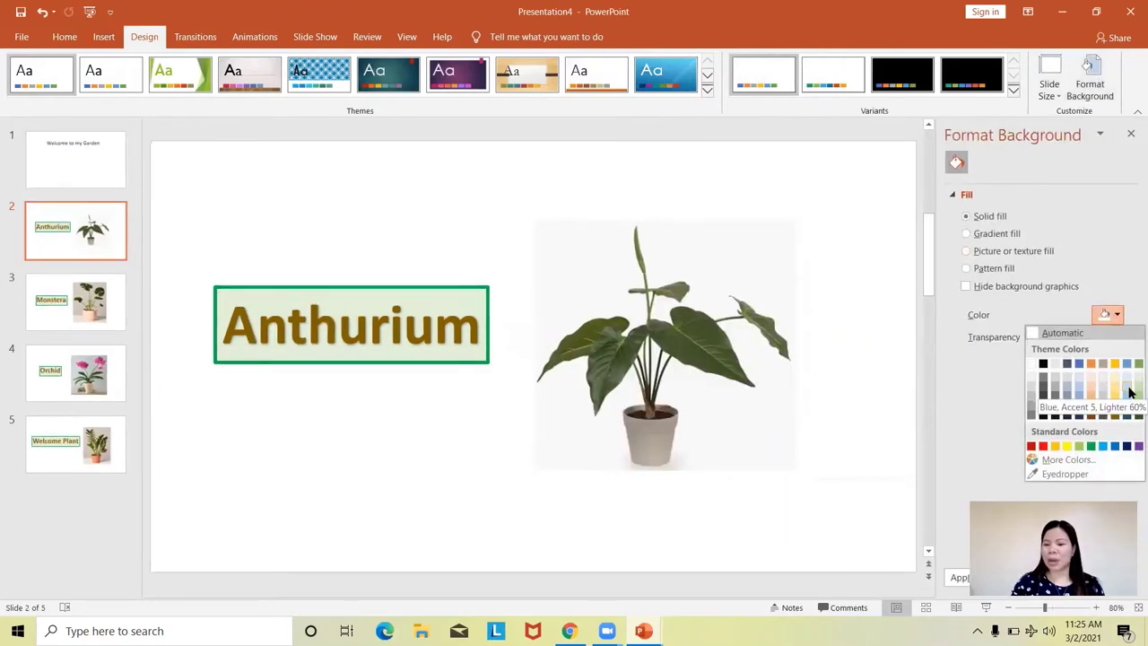
{"action": "left_click", "coordinate": [1128, 391]}
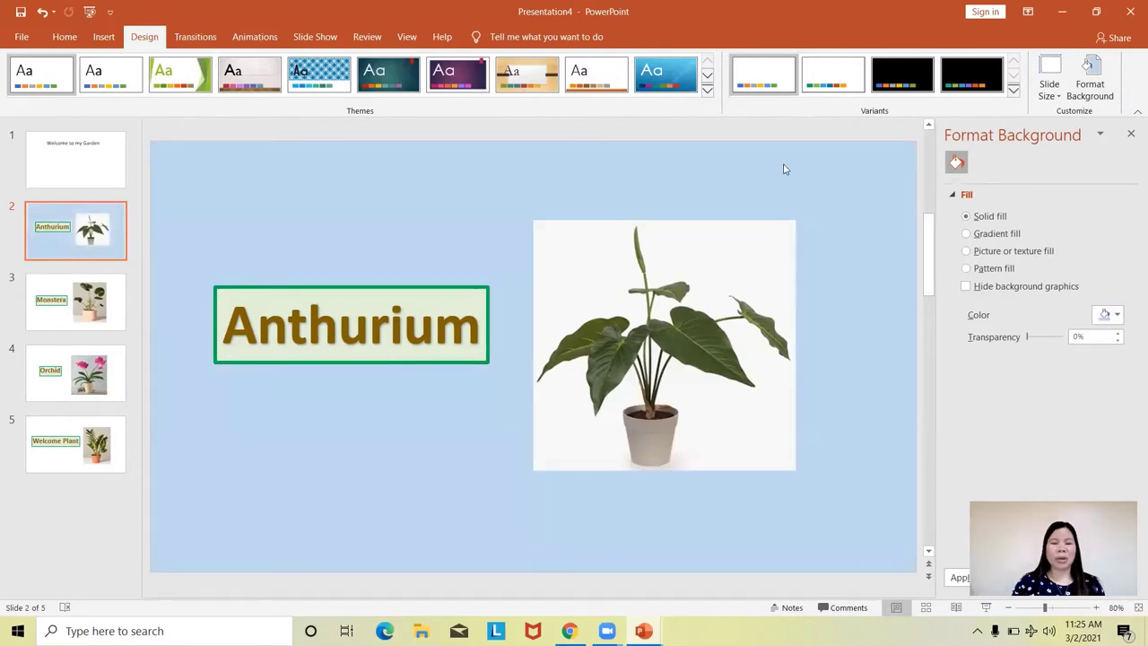
{"action": "left_click", "coordinate": [734, 271]}
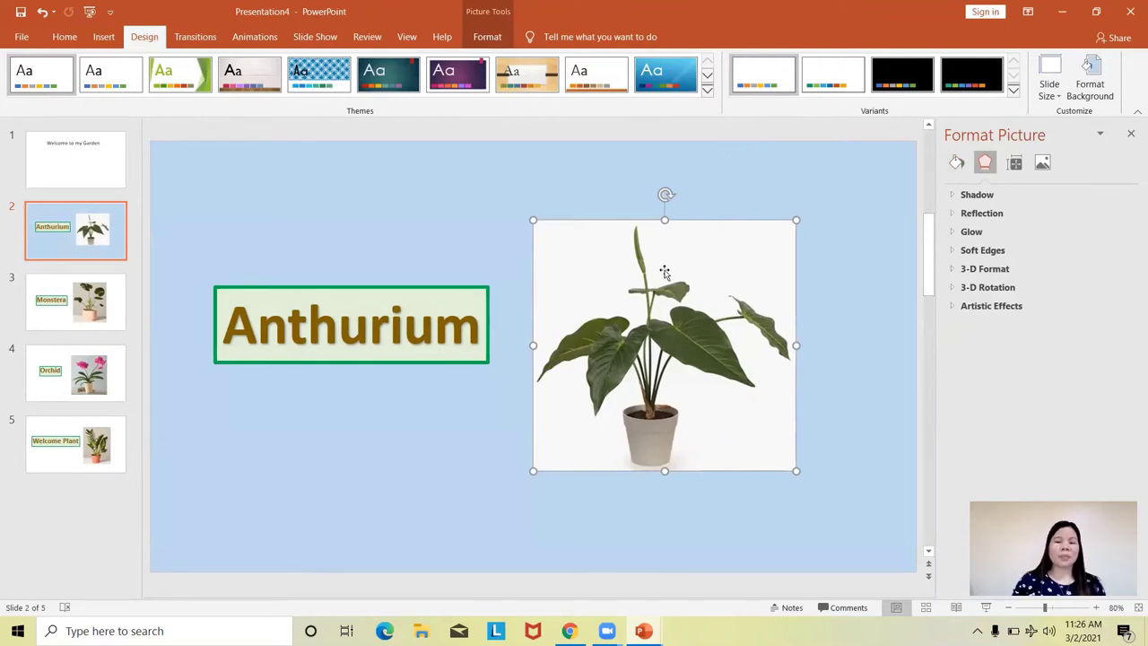
{"action": "left_click", "coordinate": [487, 37]}
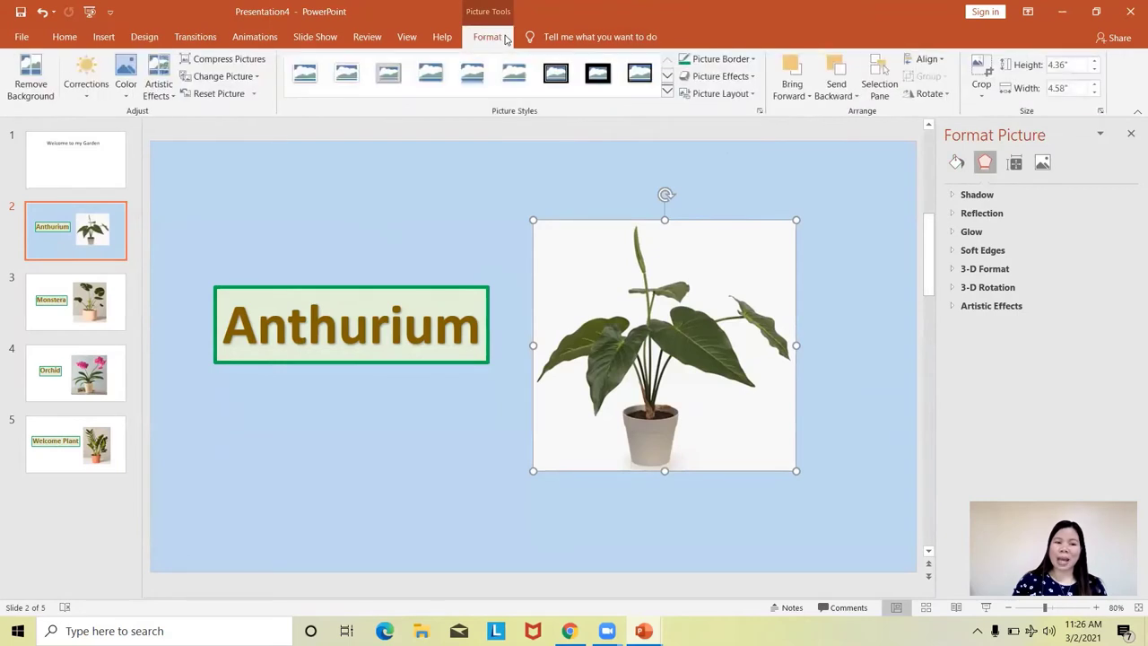
Make the Anthurium picture's white background transparent with Set Transparent Color
{"action": "left_click", "coordinate": [132, 100]}
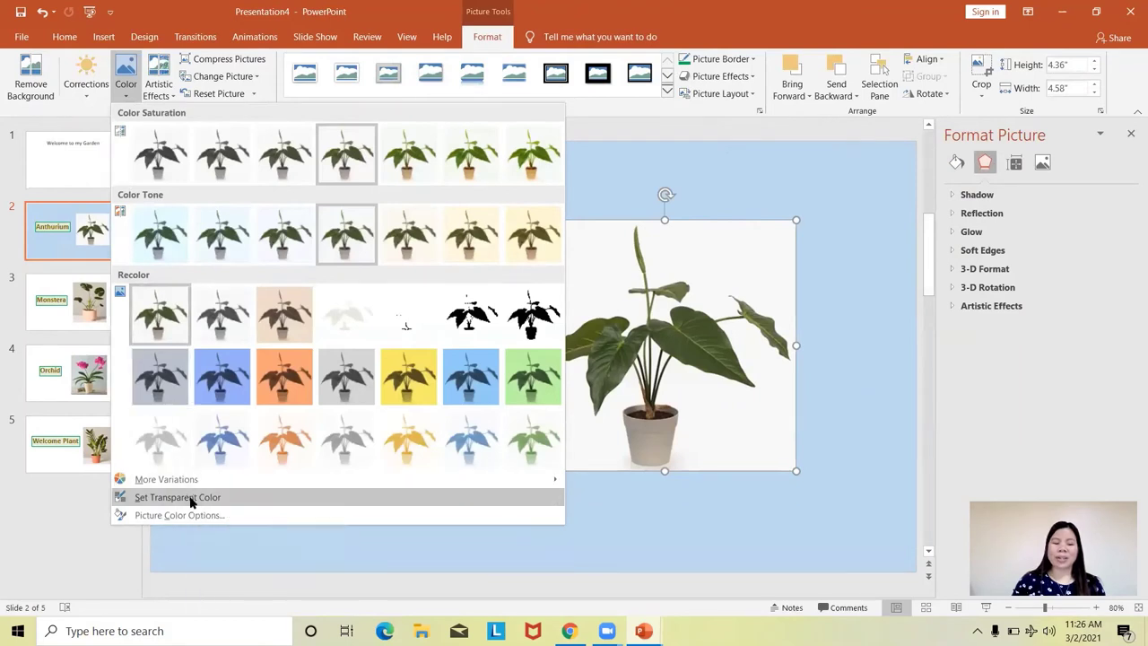
{"action": "left_click", "coordinate": [190, 499]}
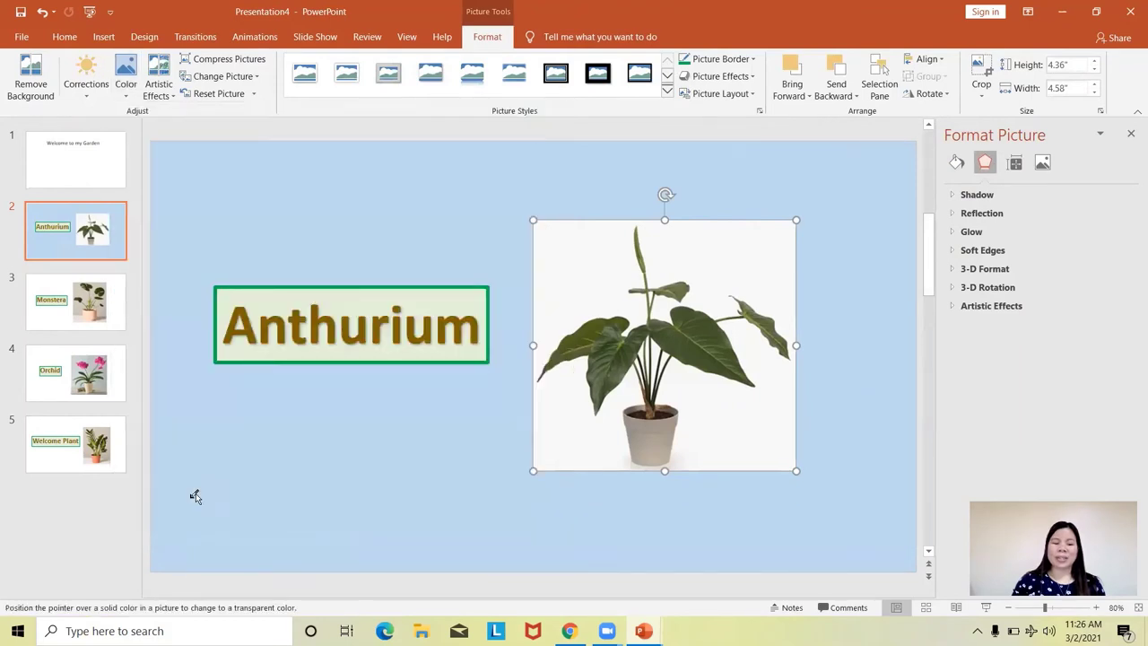
{"action": "left_click", "coordinate": [588, 260]}
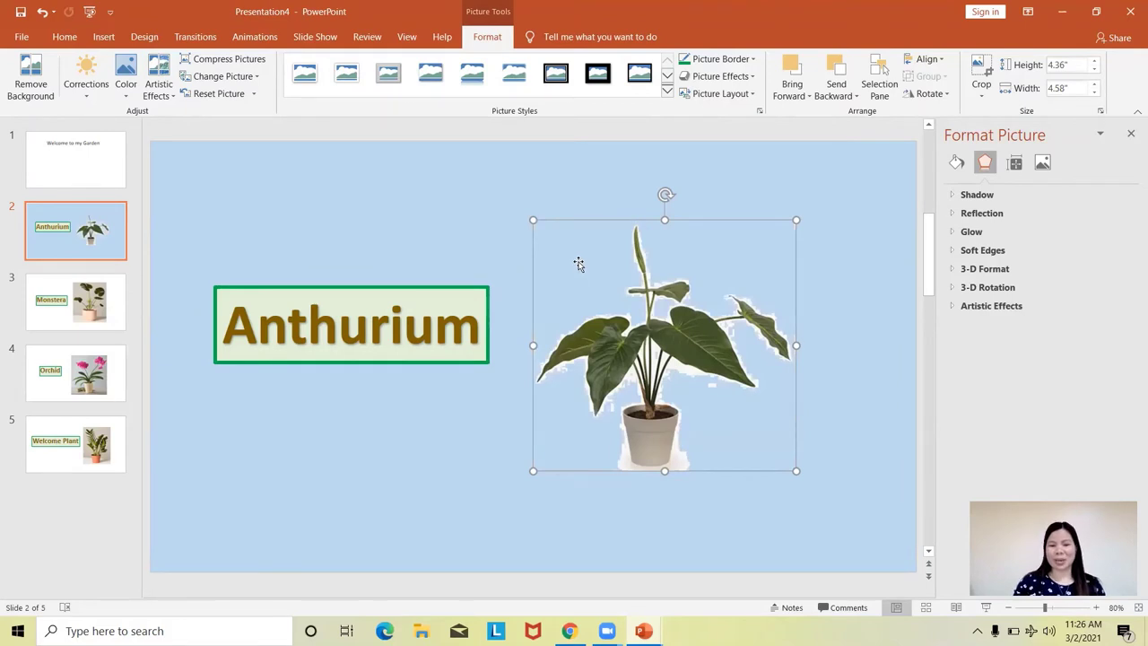
{"action": "left_click", "coordinate": [867, 336]}
{"action": "left_click", "coordinate": [674, 437]}
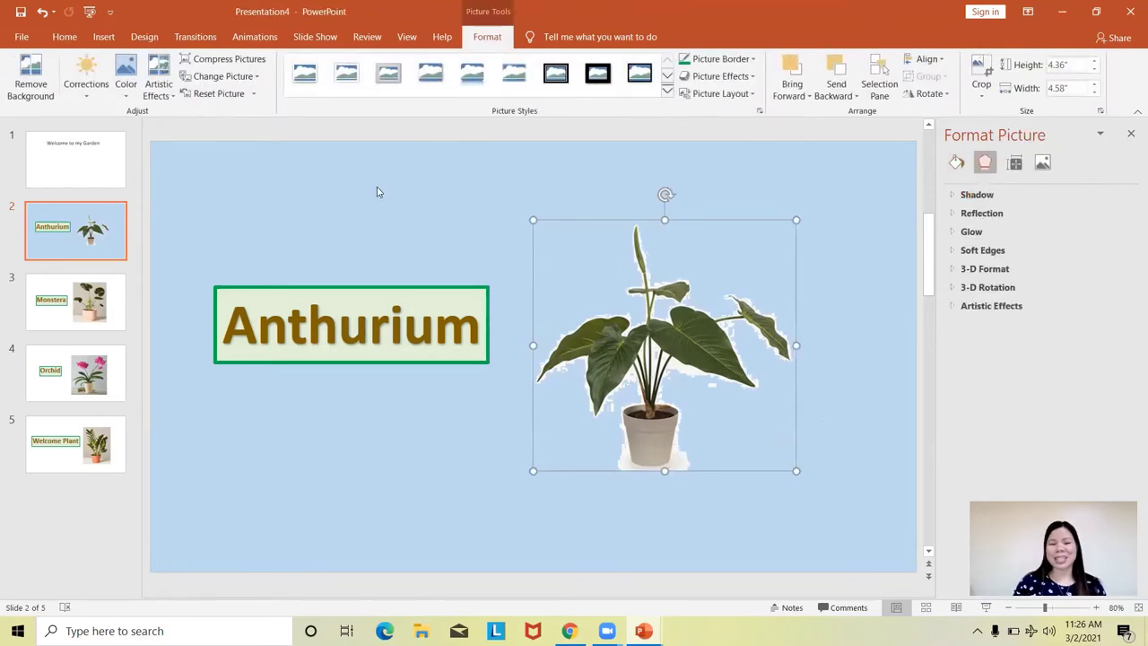
{"action": "left_click", "coordinate": [125, 85]}
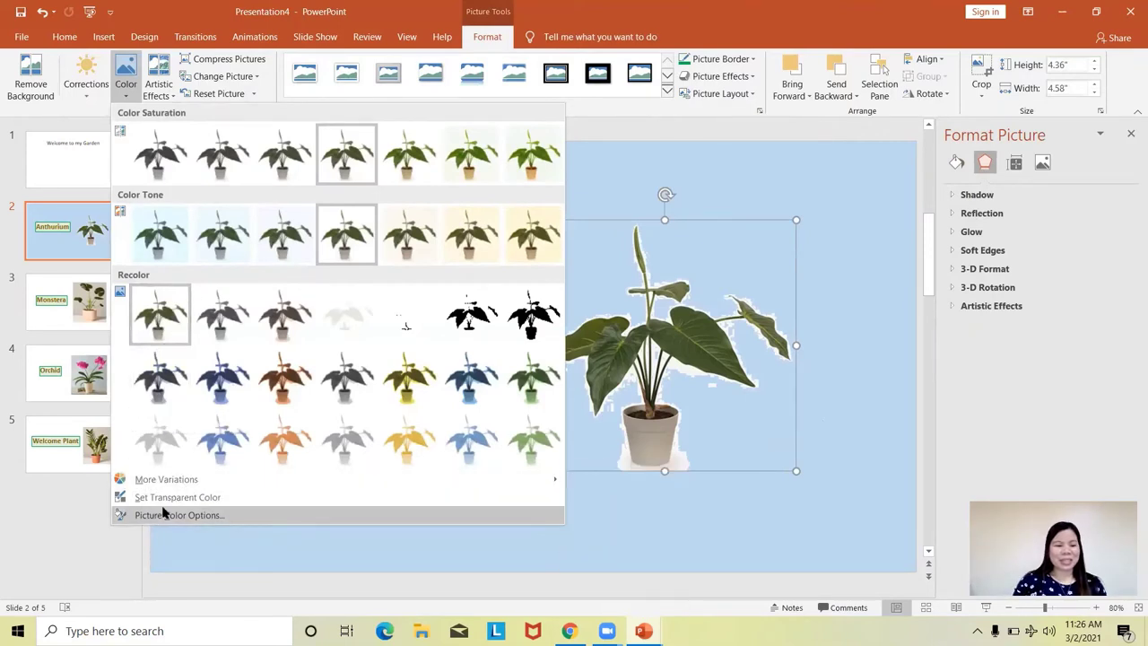
{"action": "left_click", "coordinate": [831, 239]}
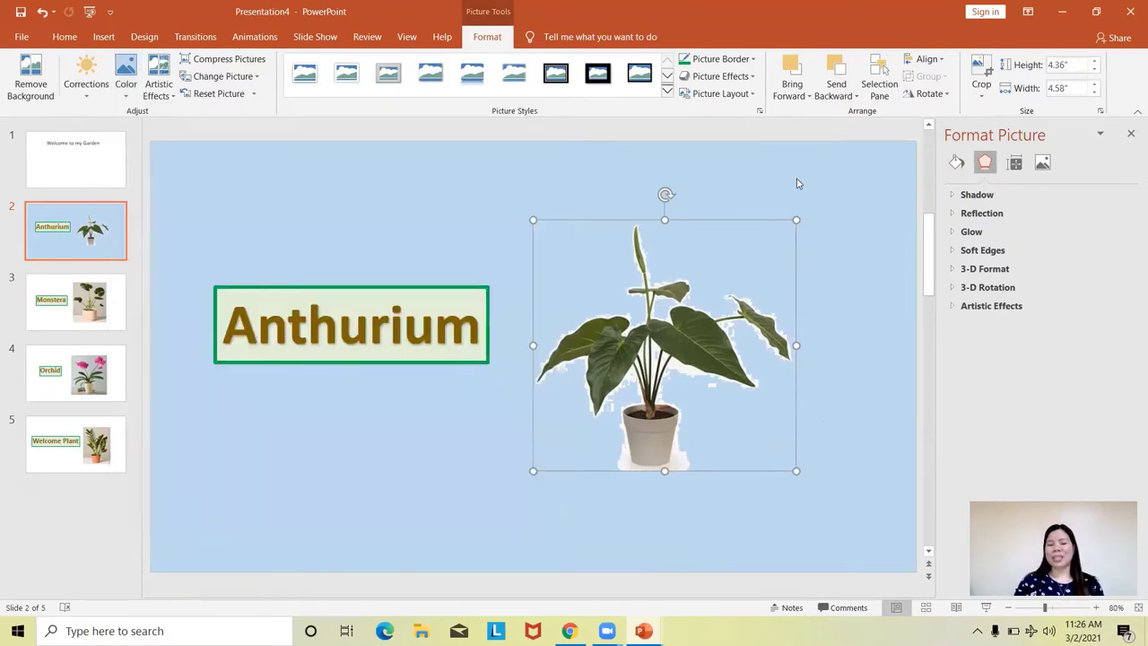